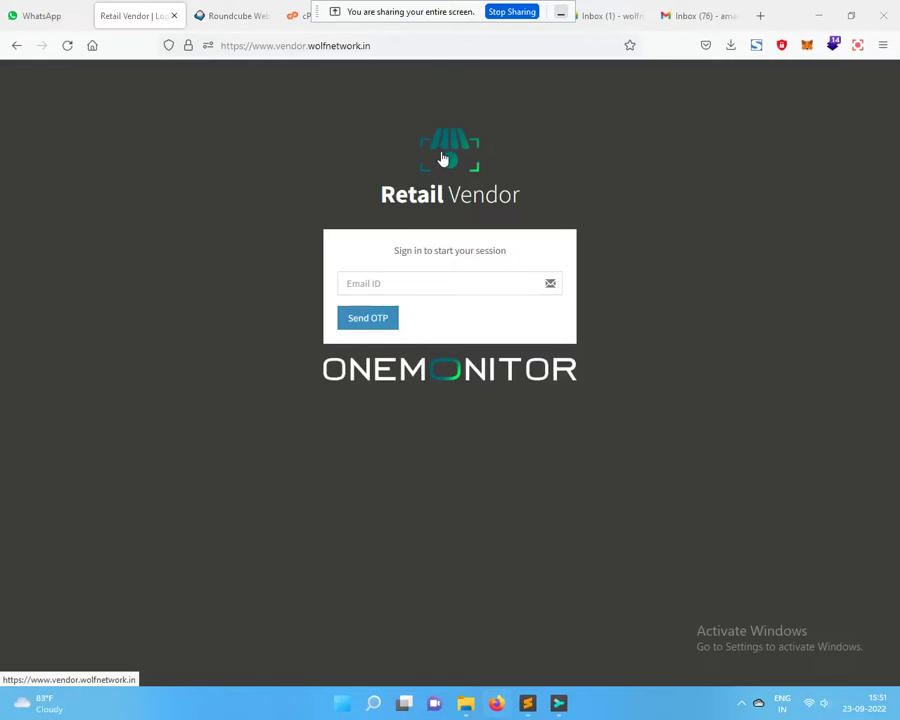
# Enter the vendor account's e-mail address on the sign-in page and request a one-time password.
pyautogui.click(399, 288)
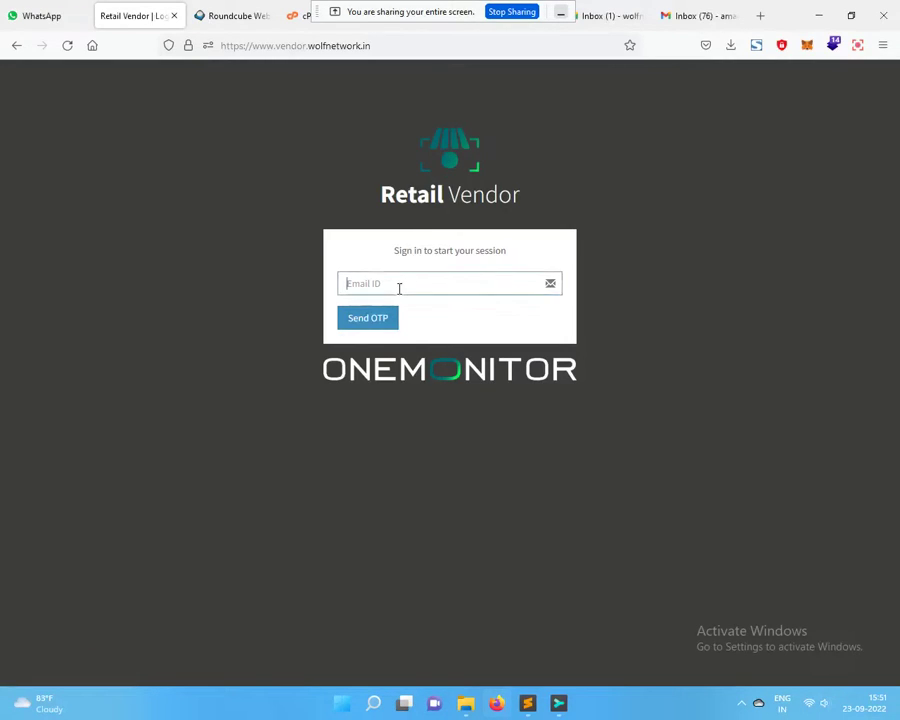
pyautogui.write('info')
pyautogui.press('Down')
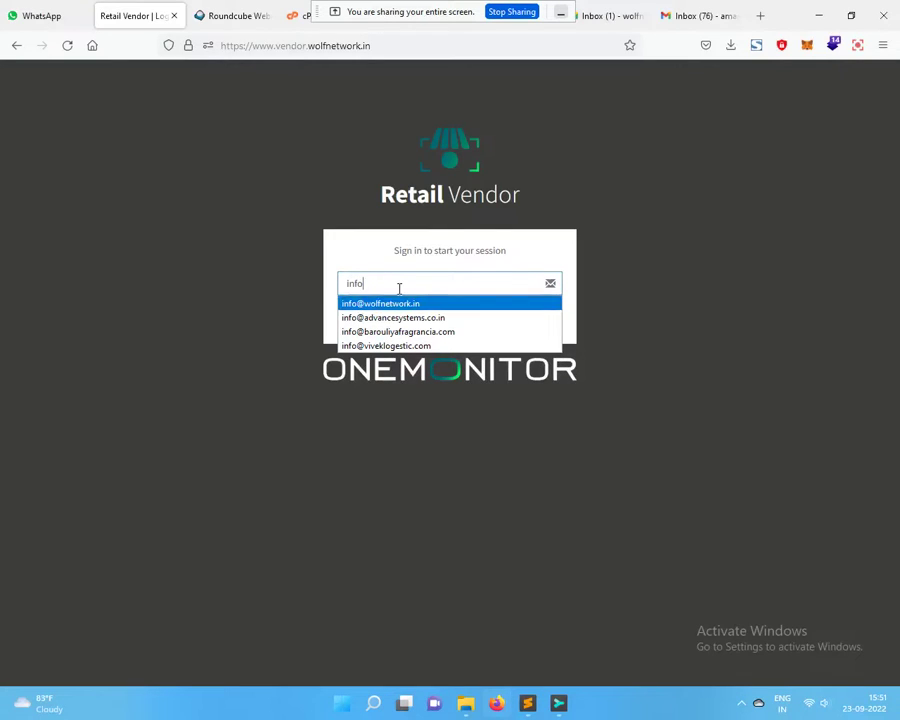
pyautogui.press('Return')
pyautogui.press('Return')
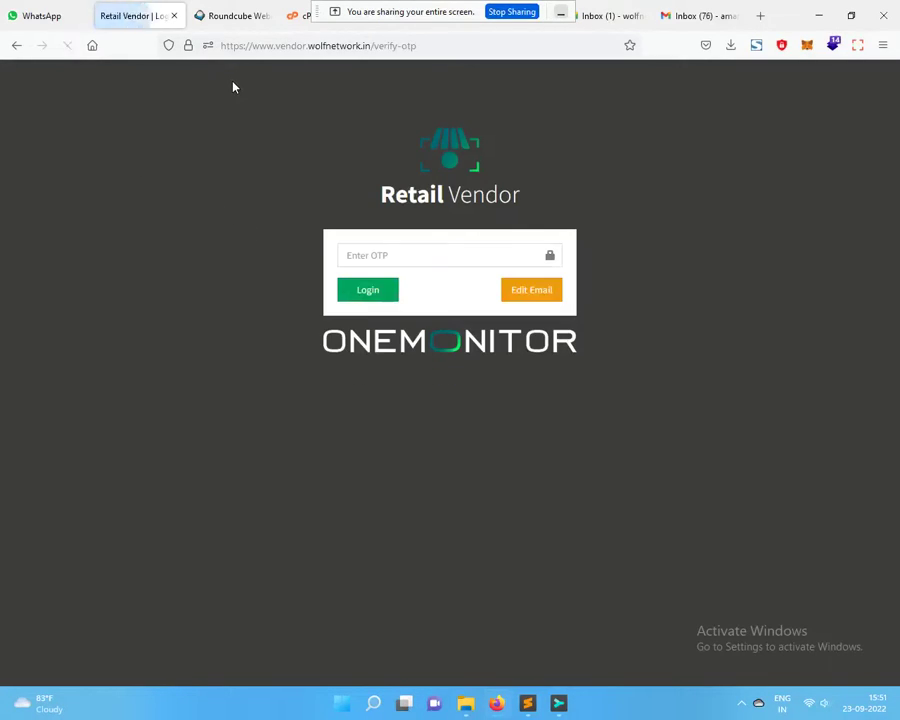
# Switch to the Roundcube webmail, refresh the inbox and open the new OTP message.
pyautogui.click(237, 13)
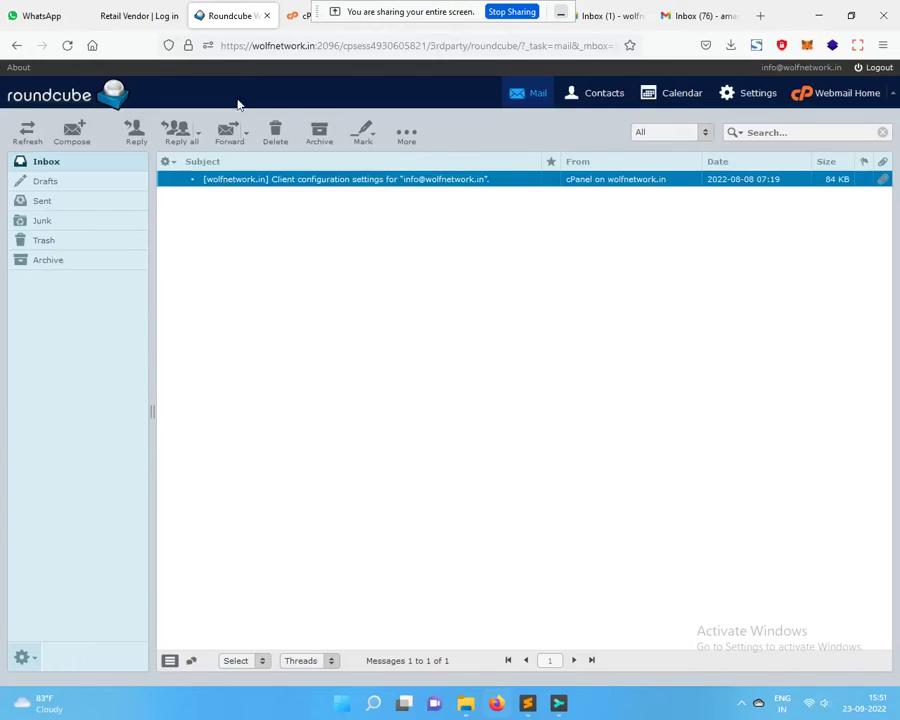
pyautogui.click(22, 138)
pyautogui.doubleClick(241, 181)
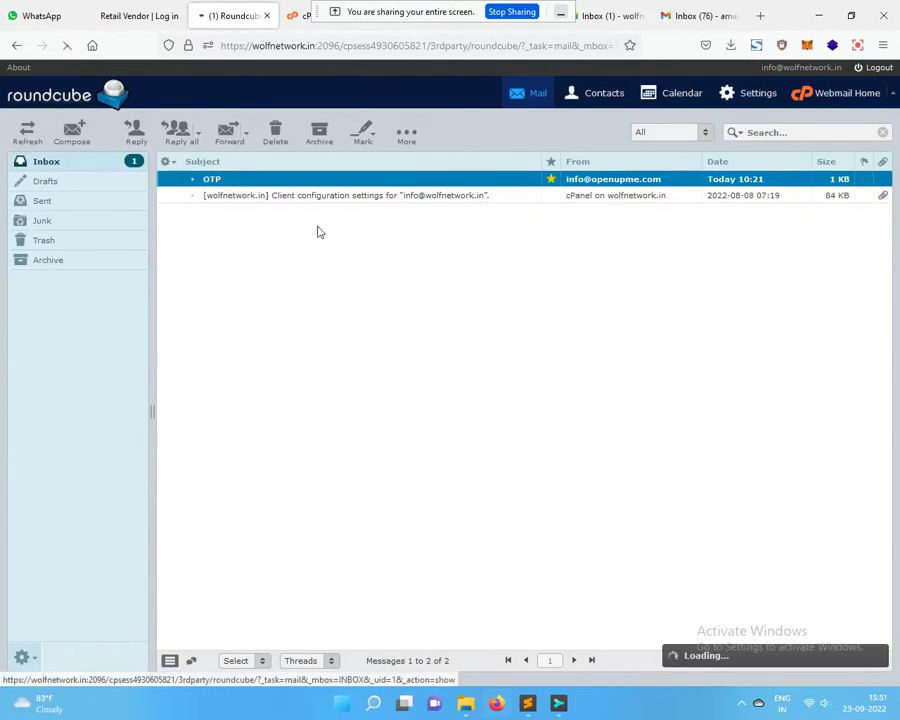
# Return to the Retail Vendor login page, enter the one-time password from the e-mail and log in.
pyautogui.click(165, 12)
pyautogui.click(394, 256)
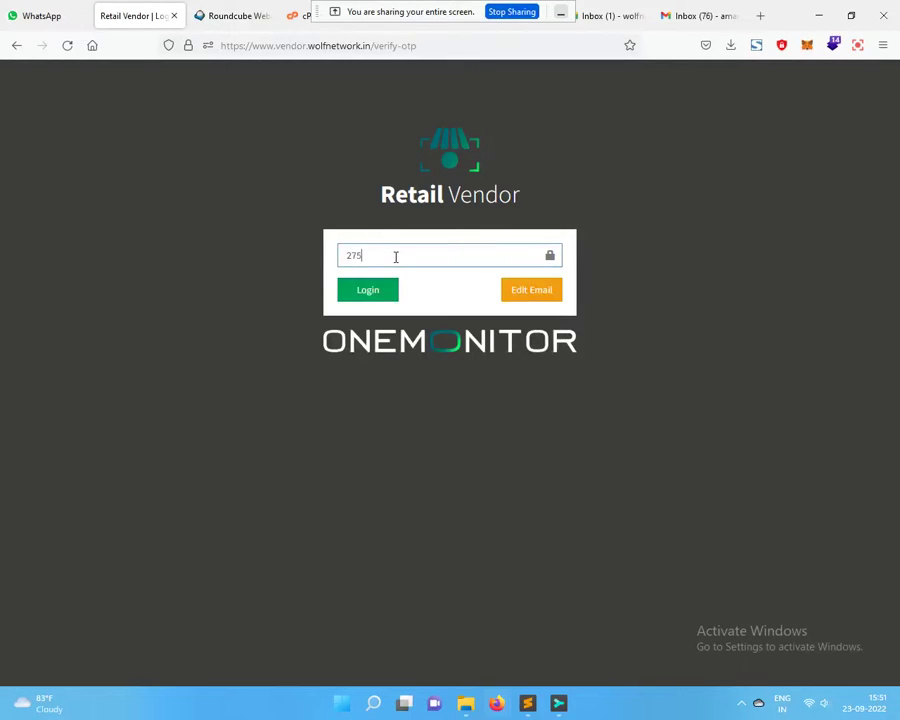
pyautogui.press('Return')
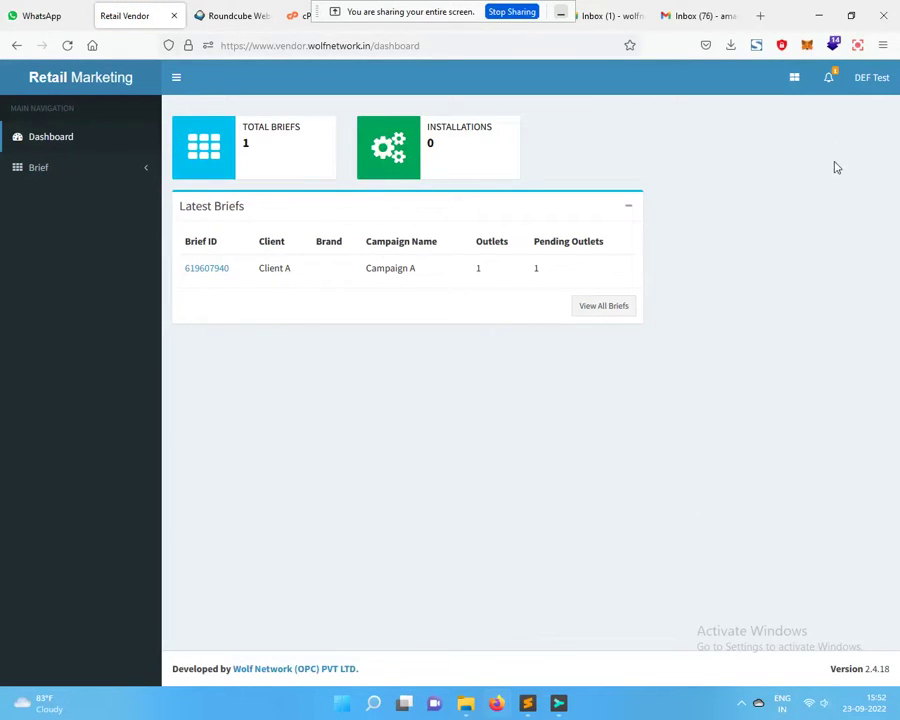
# Review the notifications and the Latest Briefs table on the dashboard, including its Outlets and Pending Outlets columns.
pyautogui.click(832, 83)
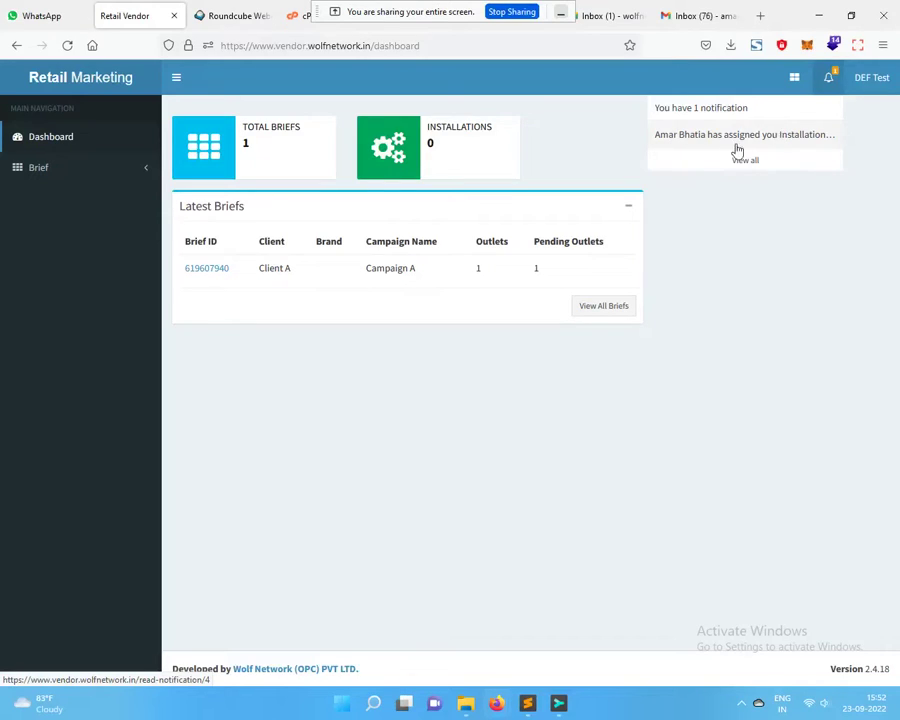
pyautogui.click(777, 249)
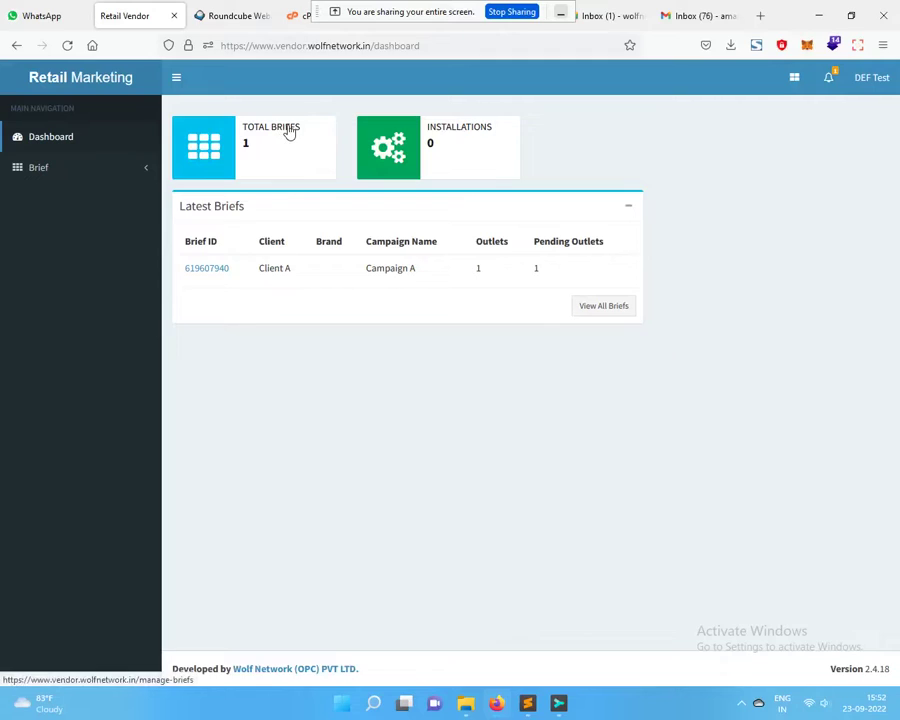
pyautogui.moveTo(187, 240); pyautogui.dragTo(320, 241)
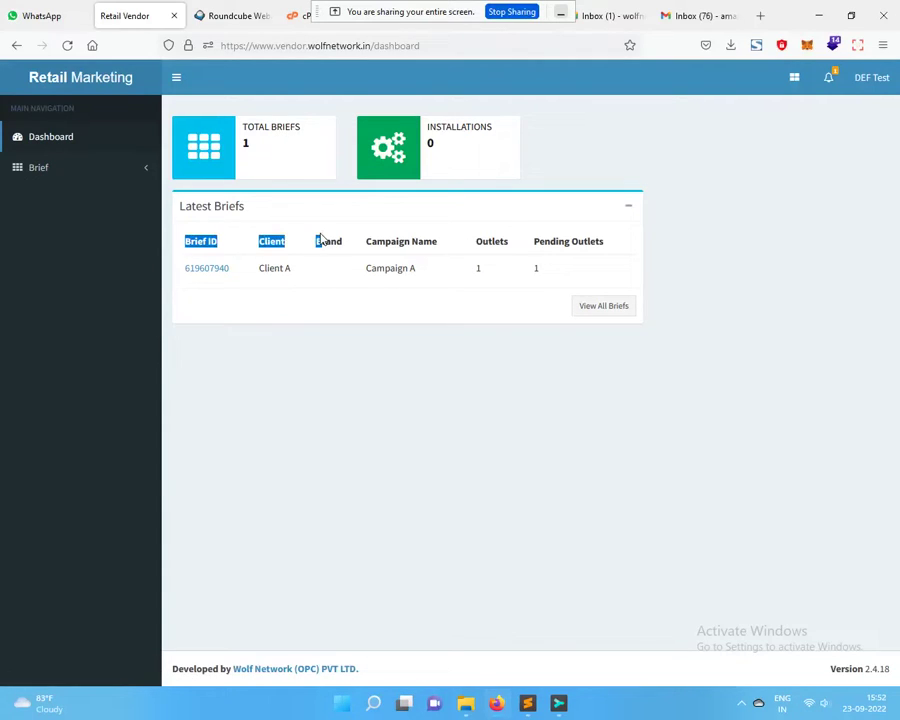
pyautogui.click(335, 238)
pyautogui.moveTo(196, 238); pyautogui.dragTo(261, 241)
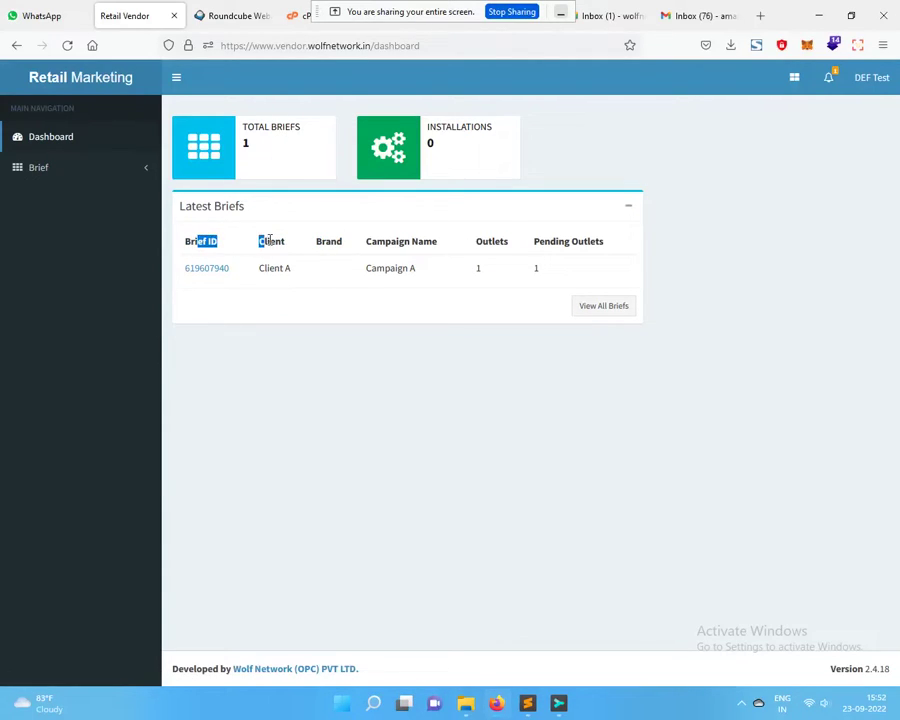
pyautogui.click(317, 239)
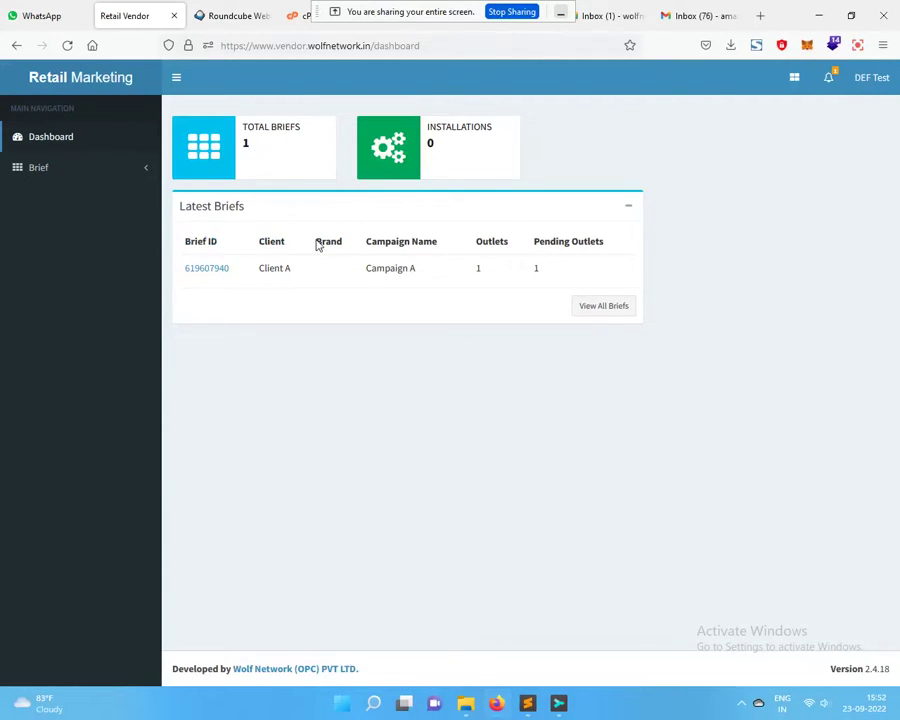
pyautogui.doubleClick(478, 267)
pyautogui.doubleClick(537, 268)
pyautogui.click(477, 272)
pyautogui.doubleClick(478, 268)
pyautogui.doubleClick(537, 268)
pyautogui.click(554, 257)
# Open the full list of briefs, check the outlet counts and open the outlets of the Campaign A brief.
pyautogui.click(250, 134)
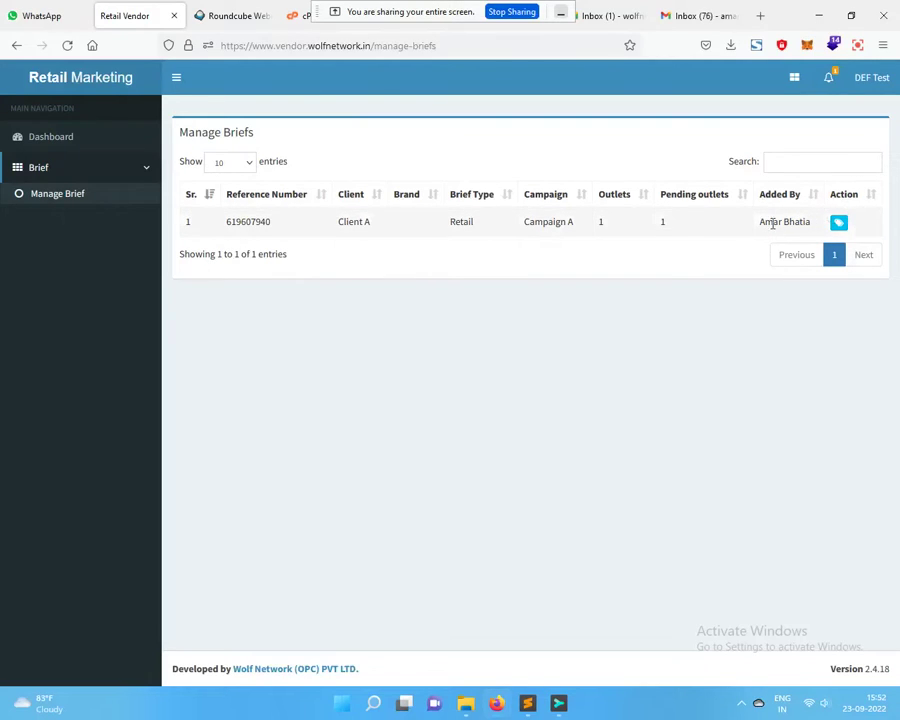
pyautogui.moveTo(599, 227); pyautogui.dragTo(612, 230)
pyautogui.moveTo(673, 223); pyautogui.dragTo(648, 222)
pyautogui.click(609, 220)
pyautogui.doubleClick(602, 221)
pyautogui.click(721, 228)
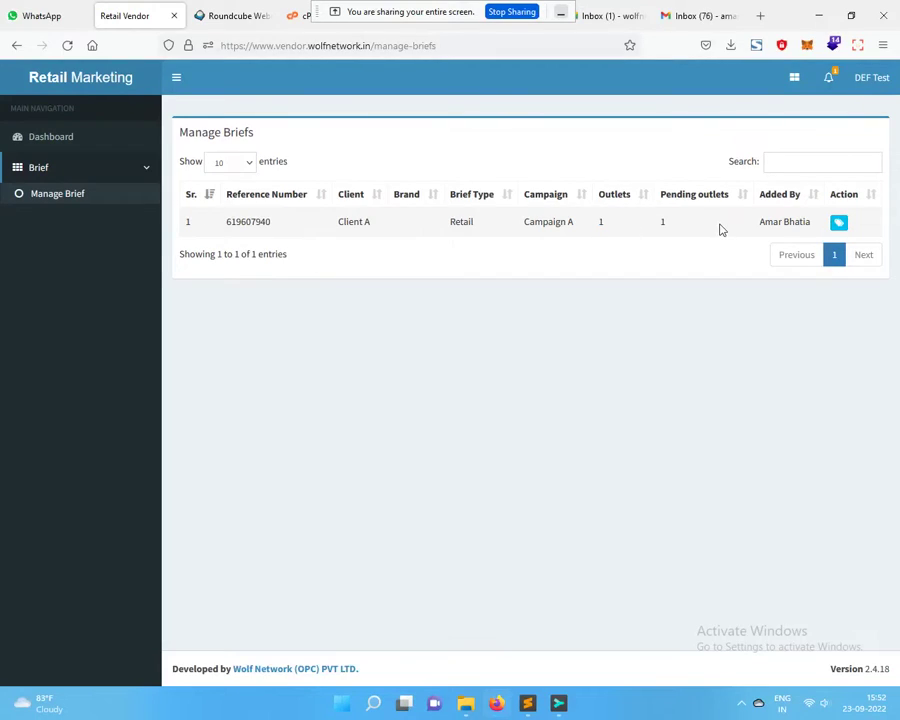
pyautogui.click(836, 224)
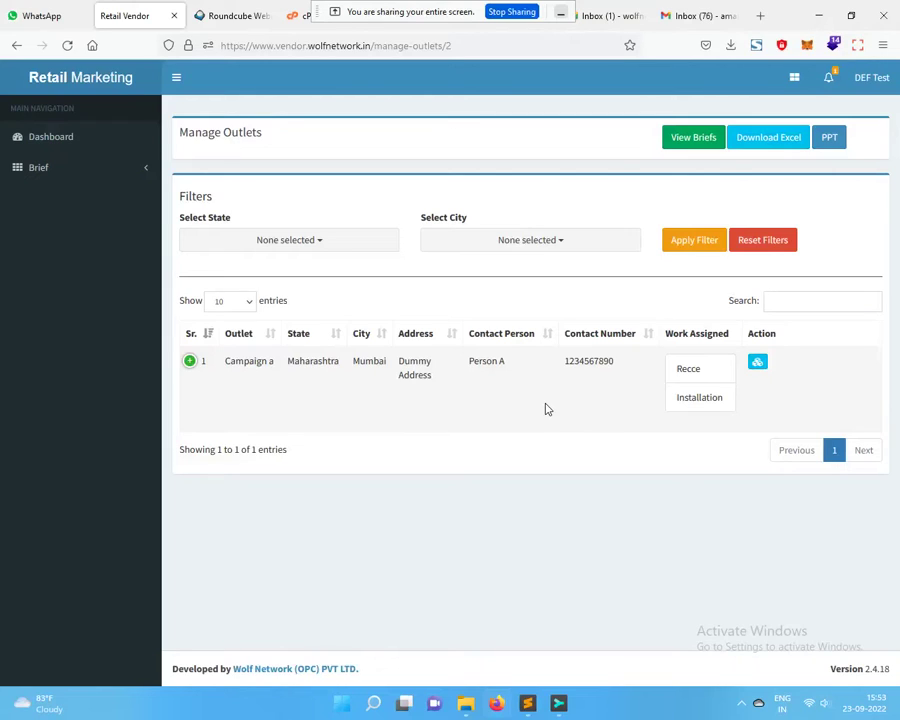
# Preview the Manage Outlets page and its navigation menu in the browser's phone-size view, and return to the desktop view.
pyautogui.hotkey('ctrl', 'shift', 'm')
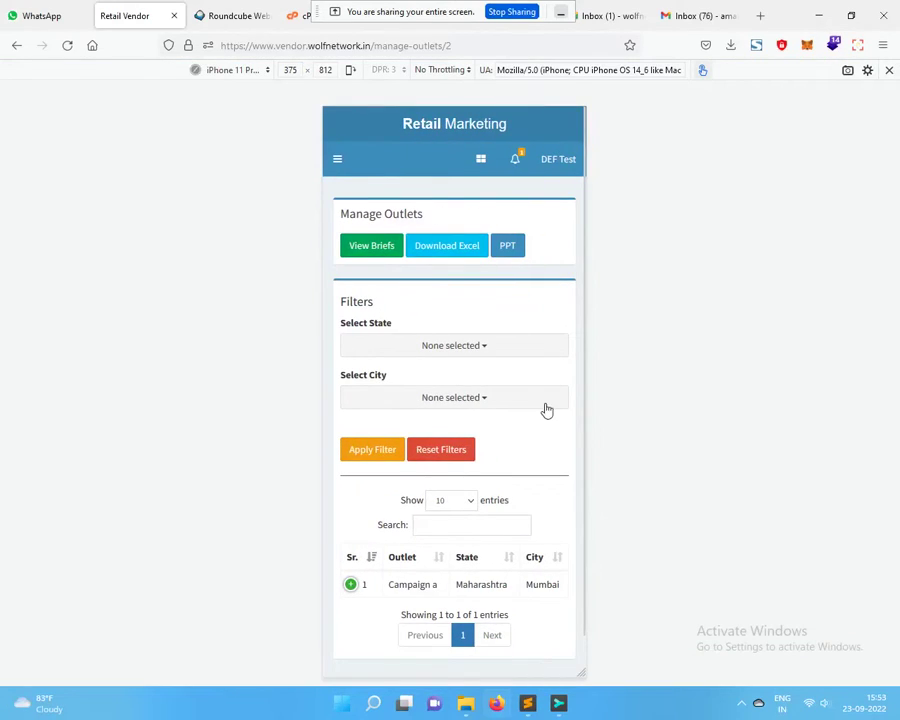
pyautogui.scroll(-1, 490, 335)
pyautogui.scroll(1, 486, 404)
pyautogui.click(337, 160)
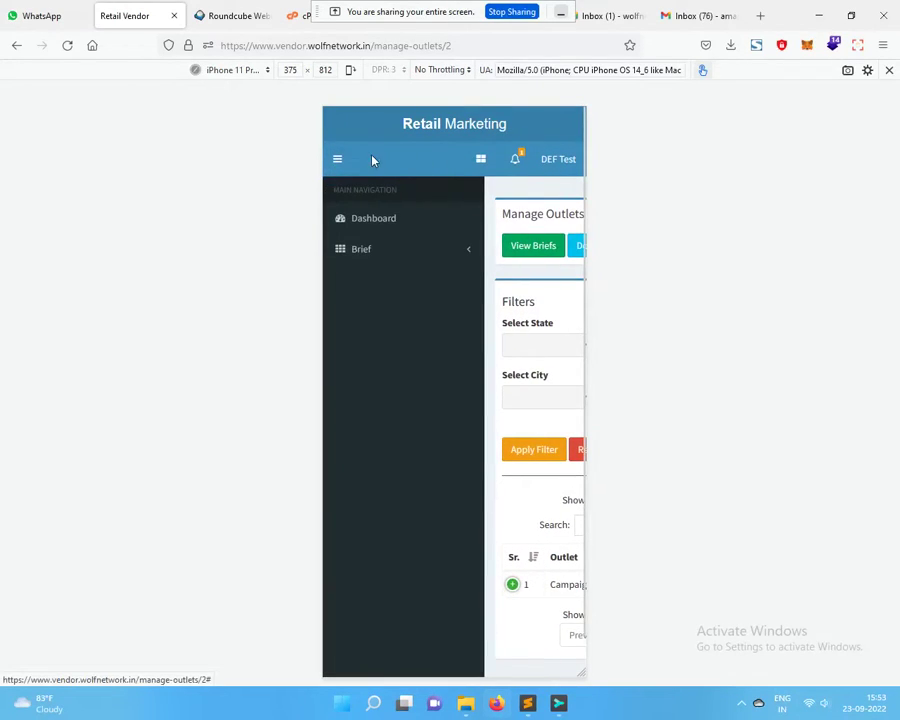
pyautogui.click(337, 160)
pyautogui.click(338, 160)
pyautogui.click(338, 160)
pyautogui.hotkey('ctrl', 'shift', 'm')
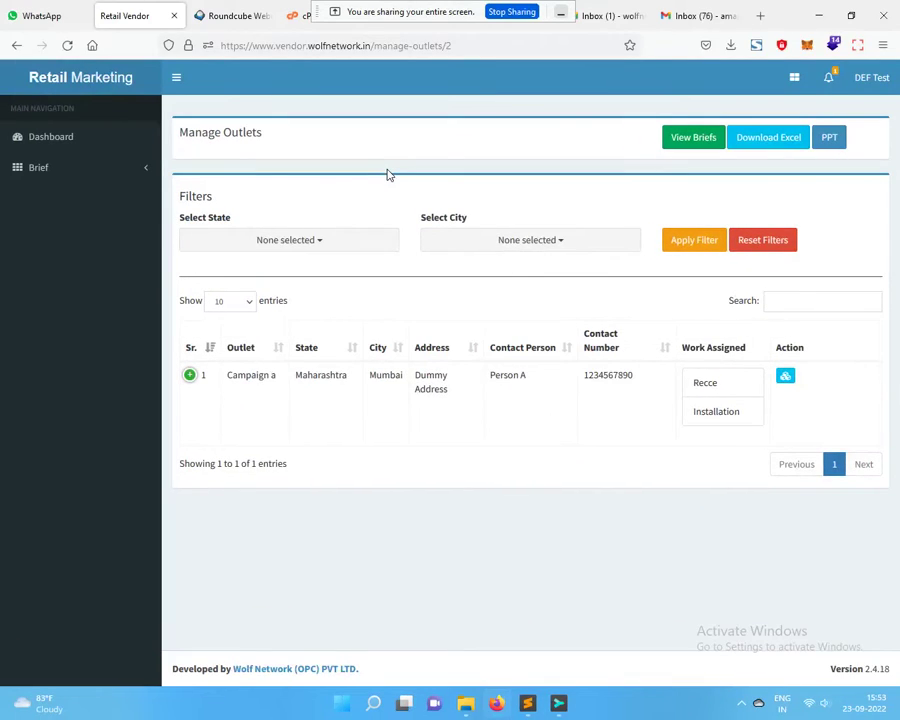
# Open the elements page of the Campaign a outlet and check the outlet name in its heading.
pyautogui.click(786, 377)
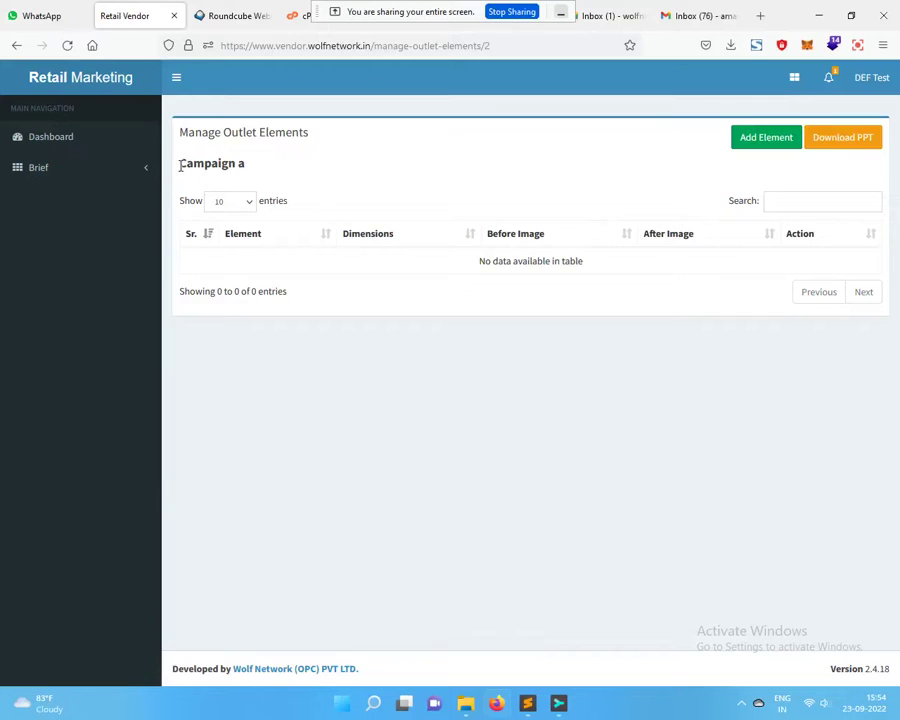
pyautogui.moveTo(180, 163); pyautogui.dragTo(255, 170)
pyautogui.click(252, 168)
pyautogui.moveTo(181, 163); pyautogui.dragTo(209, 164)
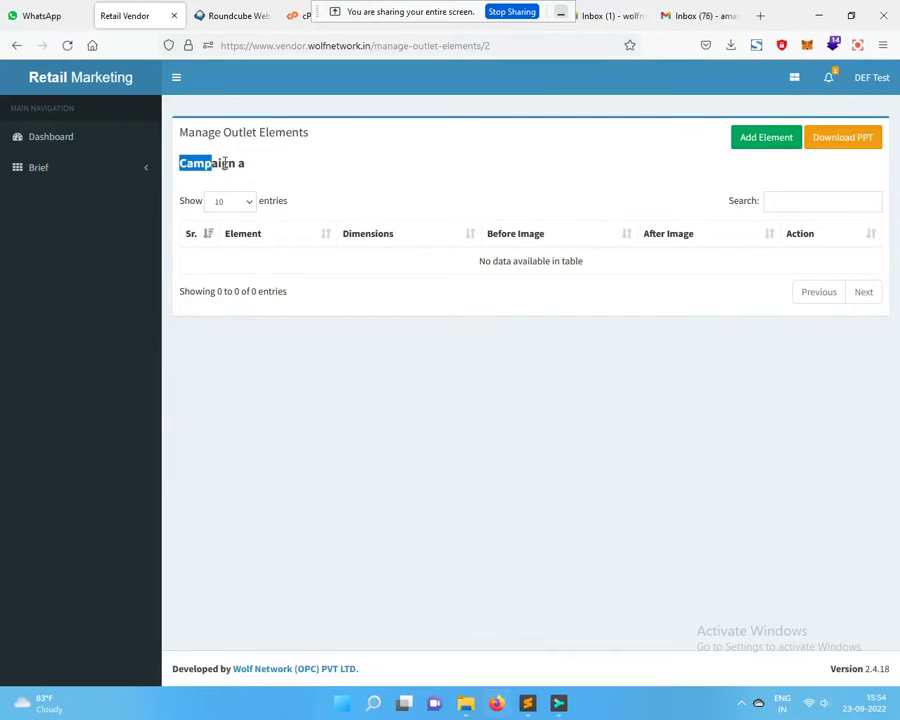
pyautogui.click(348, 163)
# Start adding a new element to the outlet and allow the site to access the location.
pyautogui.click(742, 140)
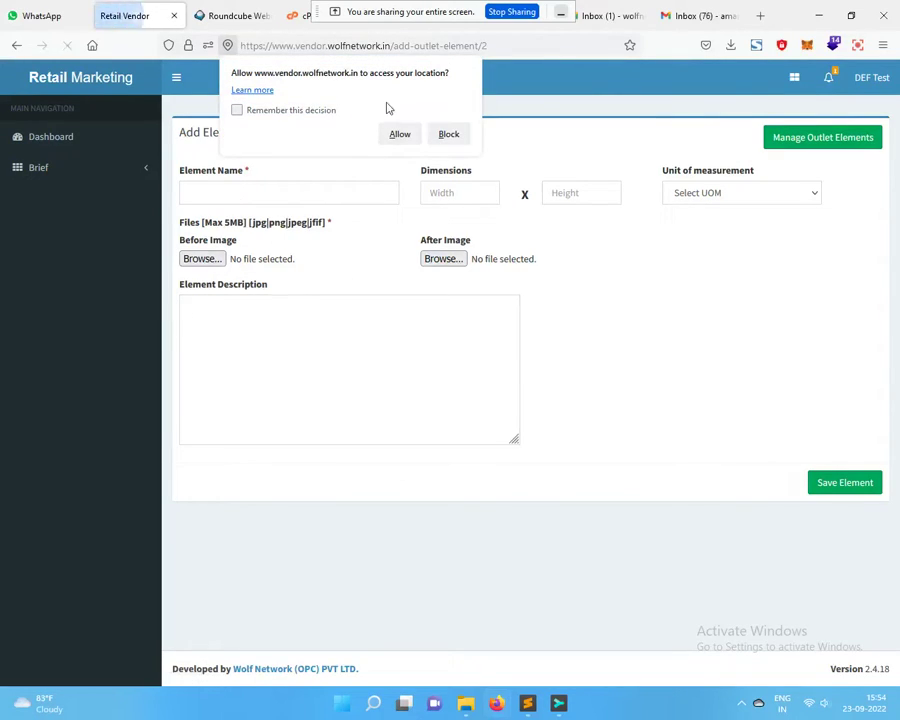
pyautogui.click(251, 115)
pyautogui.click(290, 115)
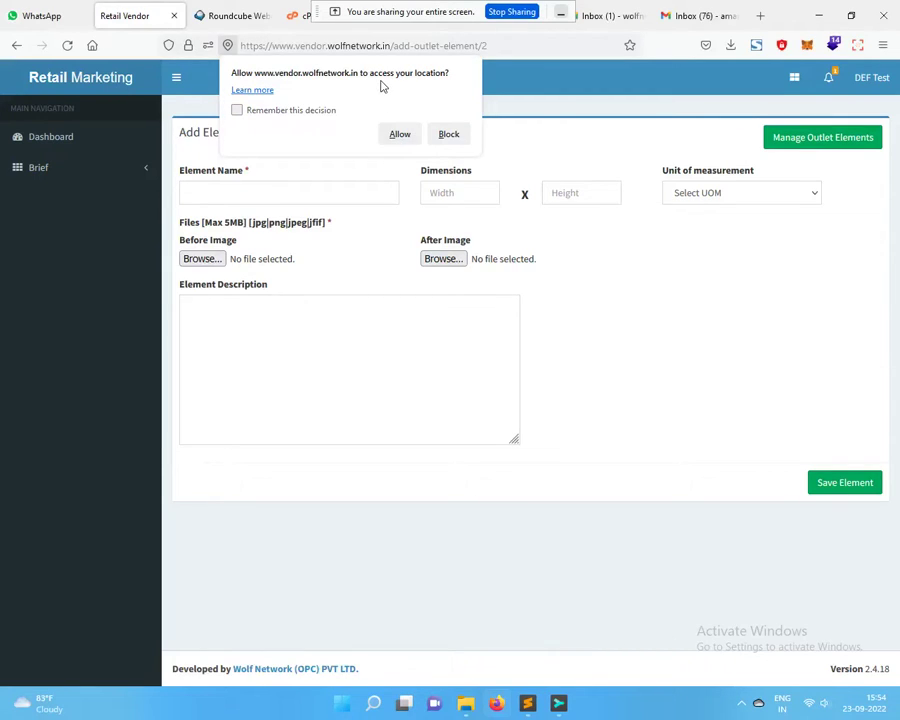
pyautogui.click(417, 140)
# Name the element Wall Vinyl and set its dimensions to 250 x 100 with Inches as the unit of measurement.
pyautogui.click(259, 190)
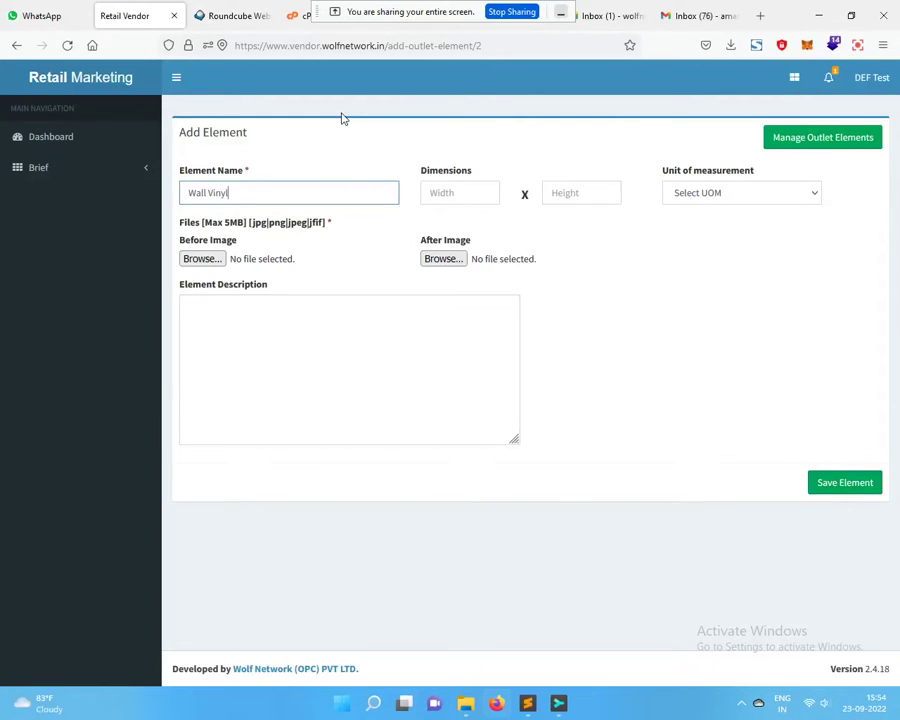
pyautogui.click(446, 193)
pyautogui.write('250')
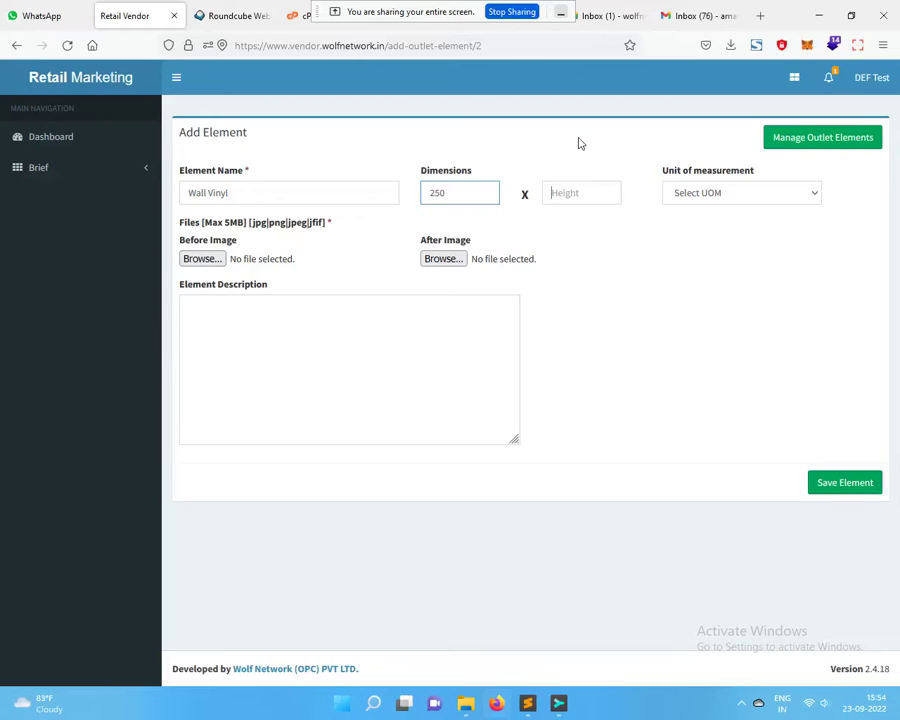
pyautogui.press('Tab')
pyautogui.write('10')
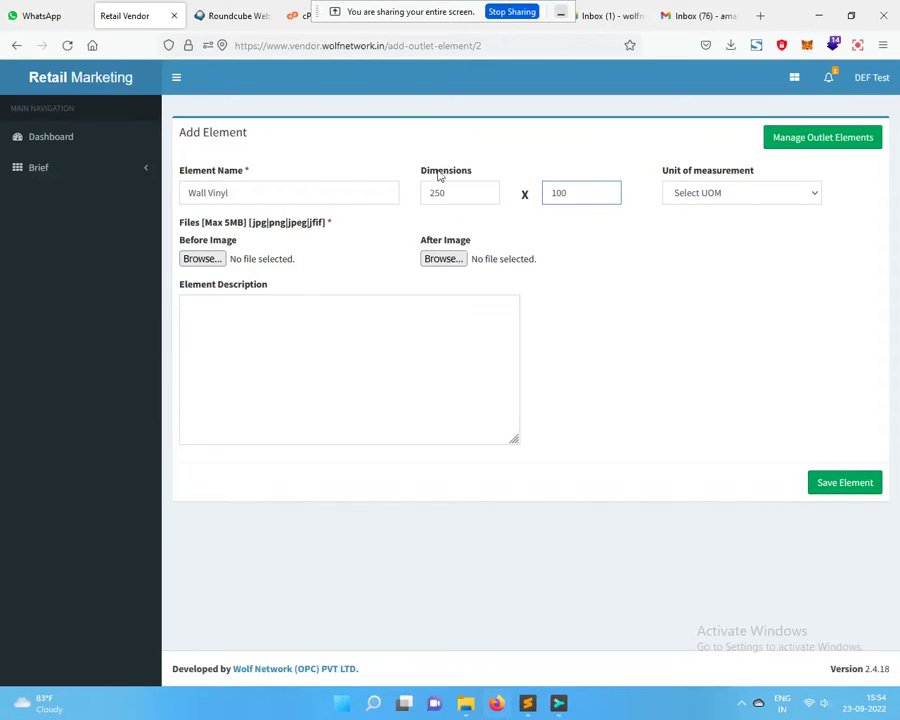
pyautogui.click(690, 193)
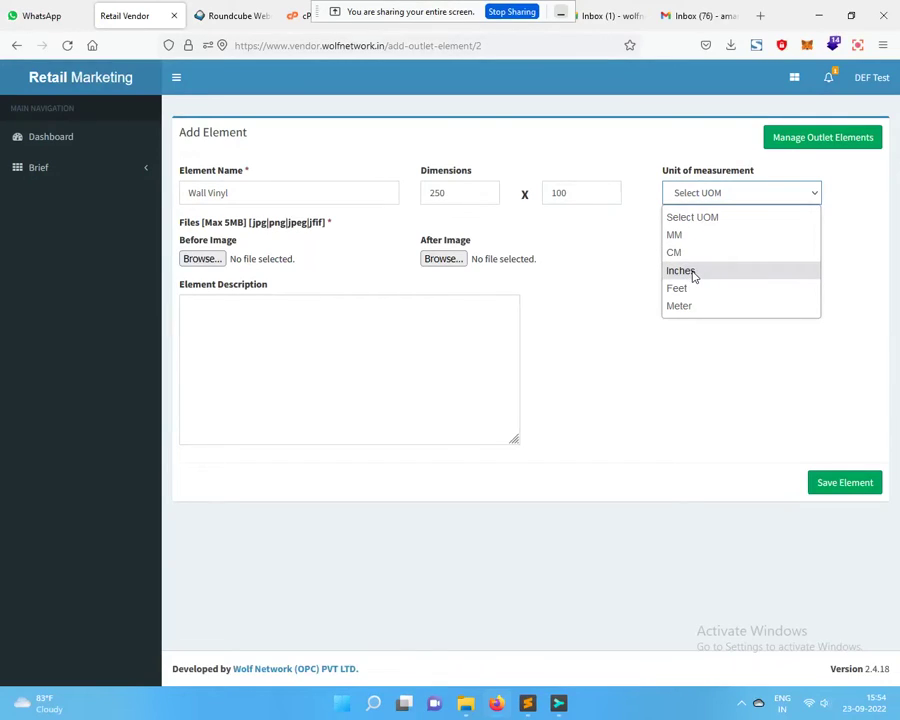
pyautogui.click(691, 274)
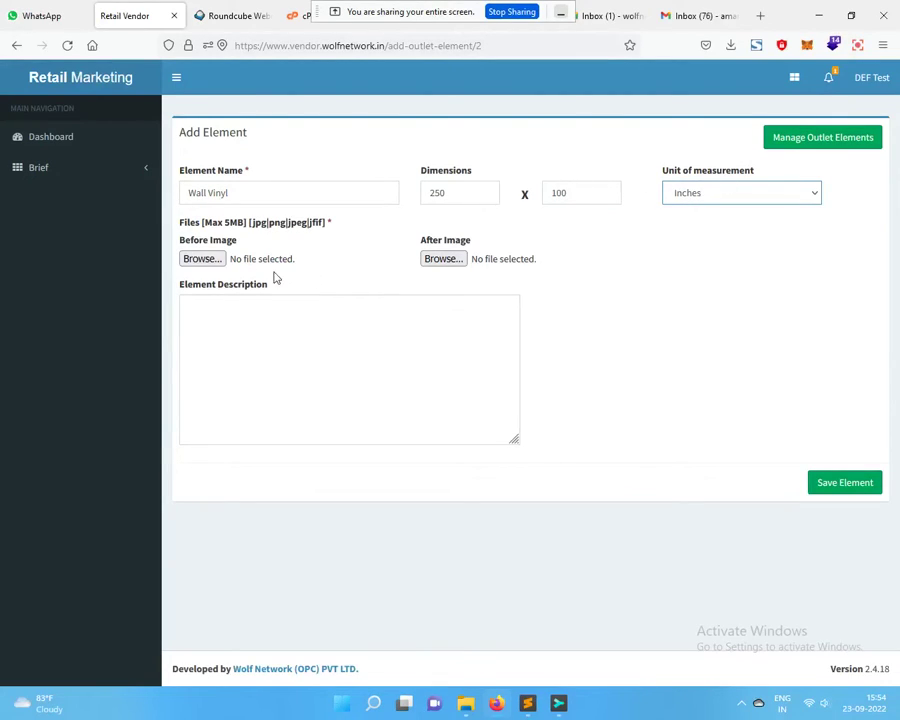
# Examine the Before Image and After Image upload fields, their file size and format limits, and the Element Description field.
pyautogui.moveTo(183, 244); pyautogui.dragTo(238, 242)
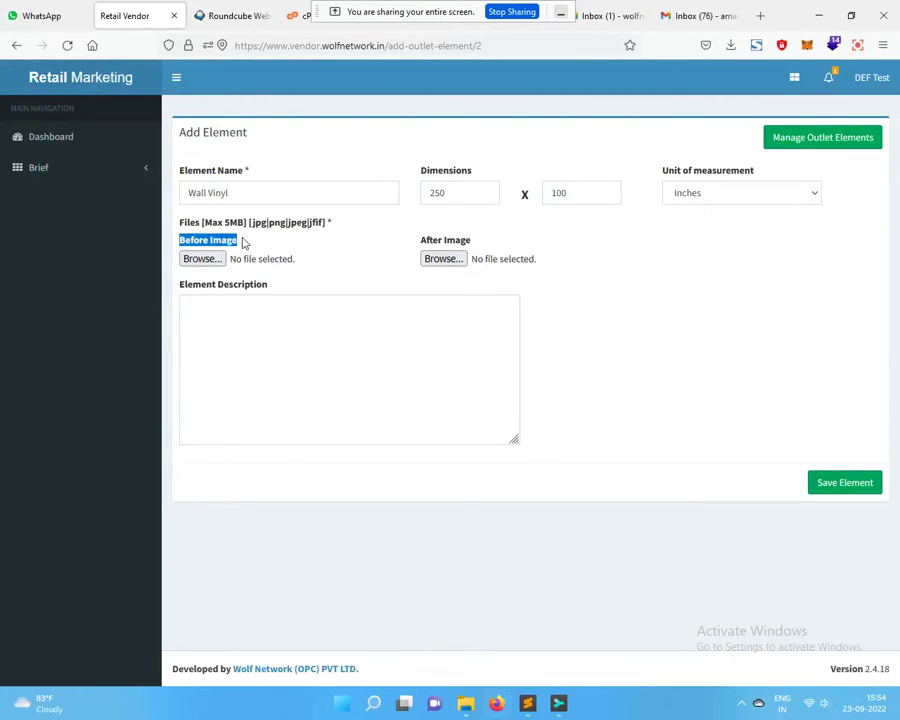
pyautogui.moveTo(421, 240); pyautogui.dragTo(507, 243)
pyautogui.click(500, 243)
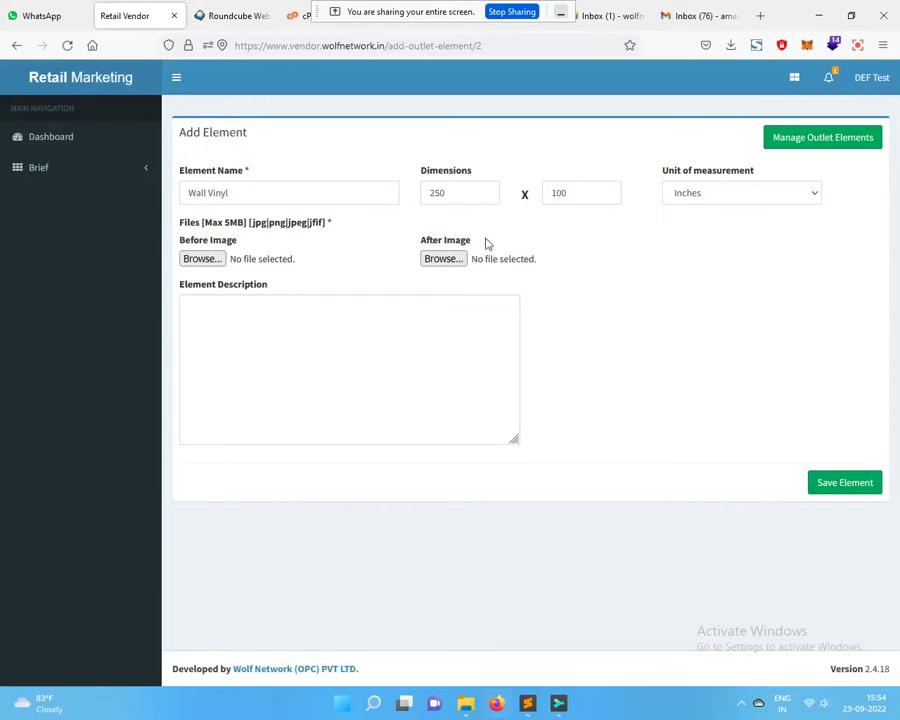
pyautogui.moveTo(182, 241); pyautogui.dragTo(226, 246)
pyautogui.click(250, 245)
pyautogui.moveTo(424, 243); pyautogui.dragTo(491, 245)
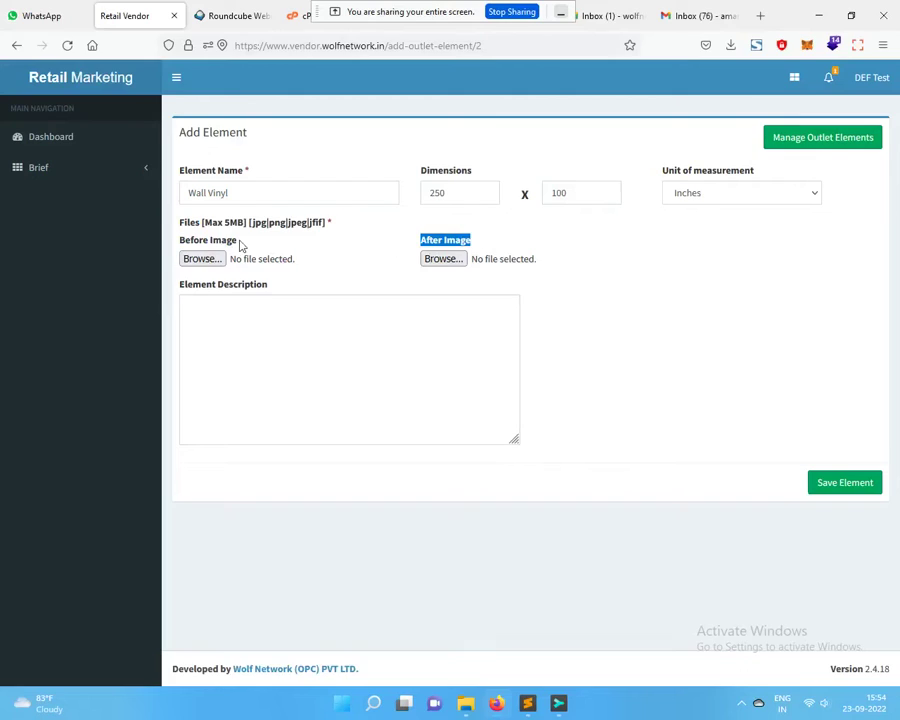
pyautogui.moveTo(185, 245); pyautogui.dragTo(259, 245)
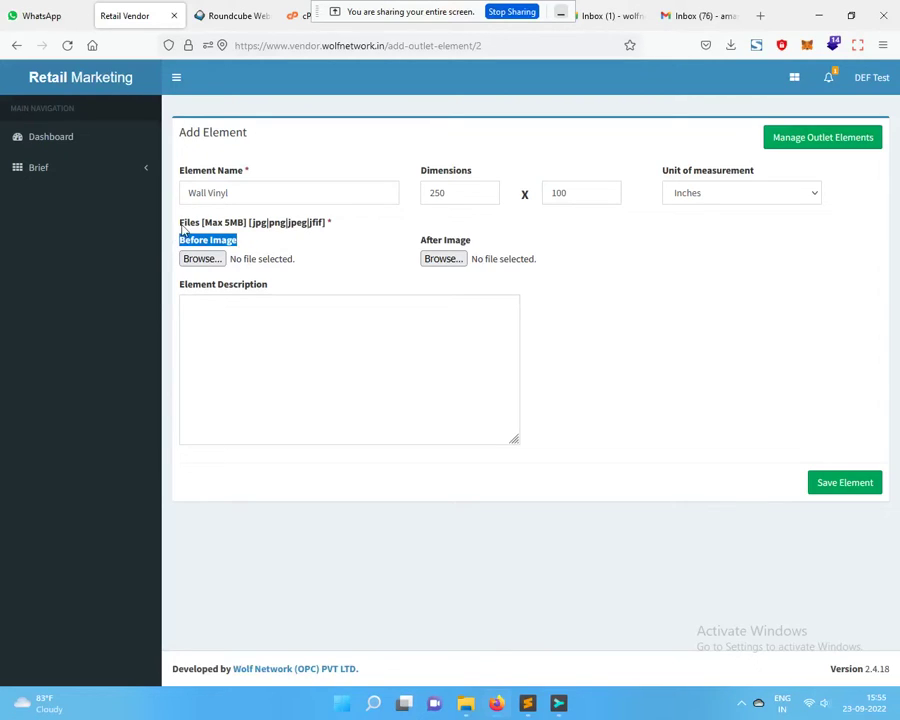
pyautogui.moveTo(180, 222); pyautogui.dragTo(326, 229)
pyautogui.click(330, 229)
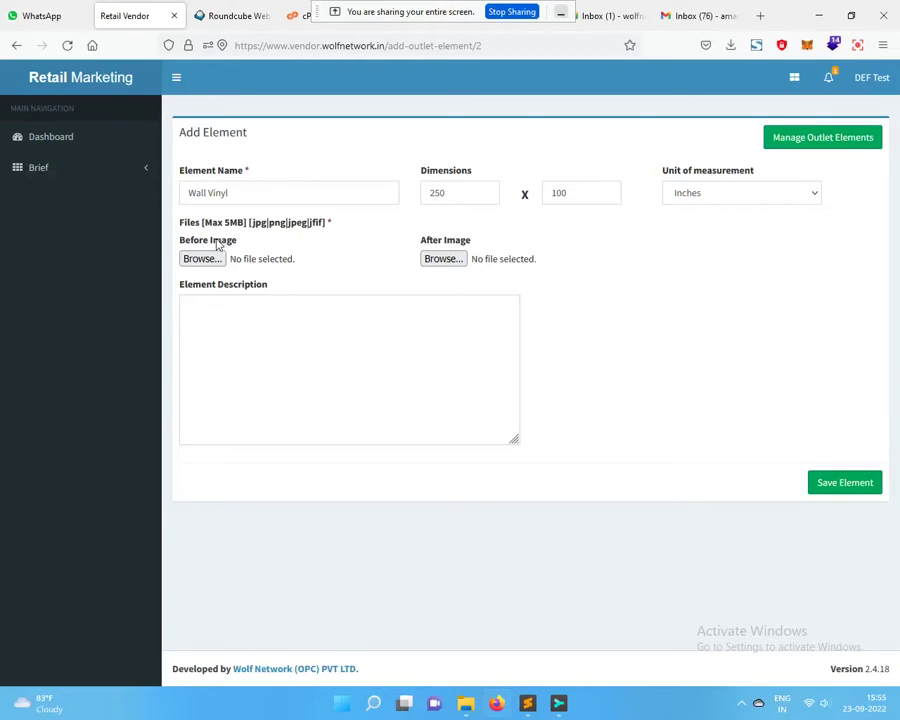
pyautogui.moveTo(184, 240); pyautogui.dragTo(238, 246)
pyautogui.moveTo(180, 248); pyautogui.dragTo(248, 246)
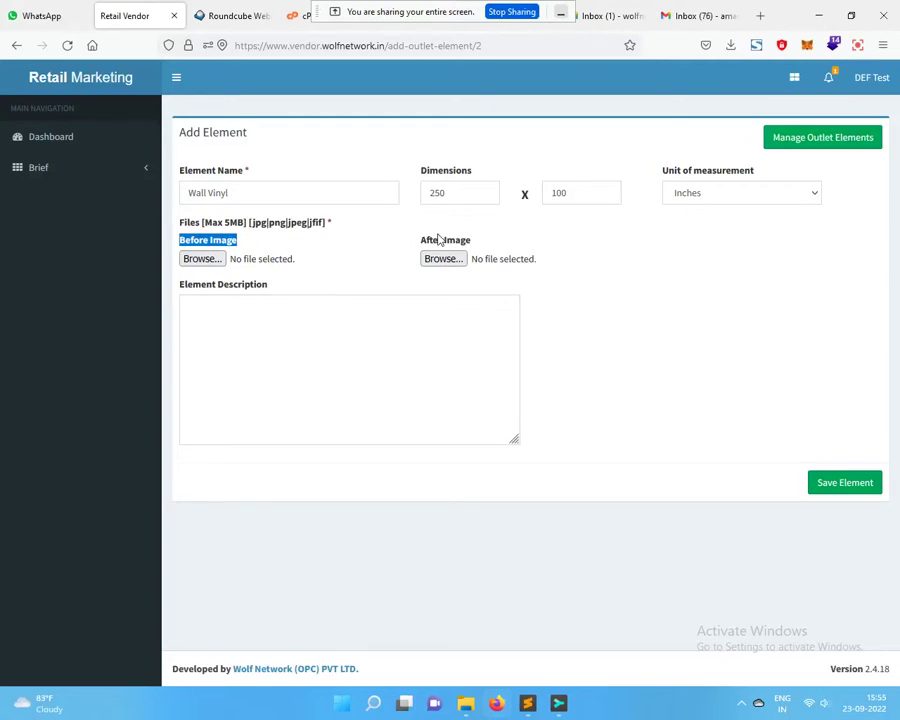
pyautogui.moveTo(422, 247); pyautogui.dragTo(500, 243)
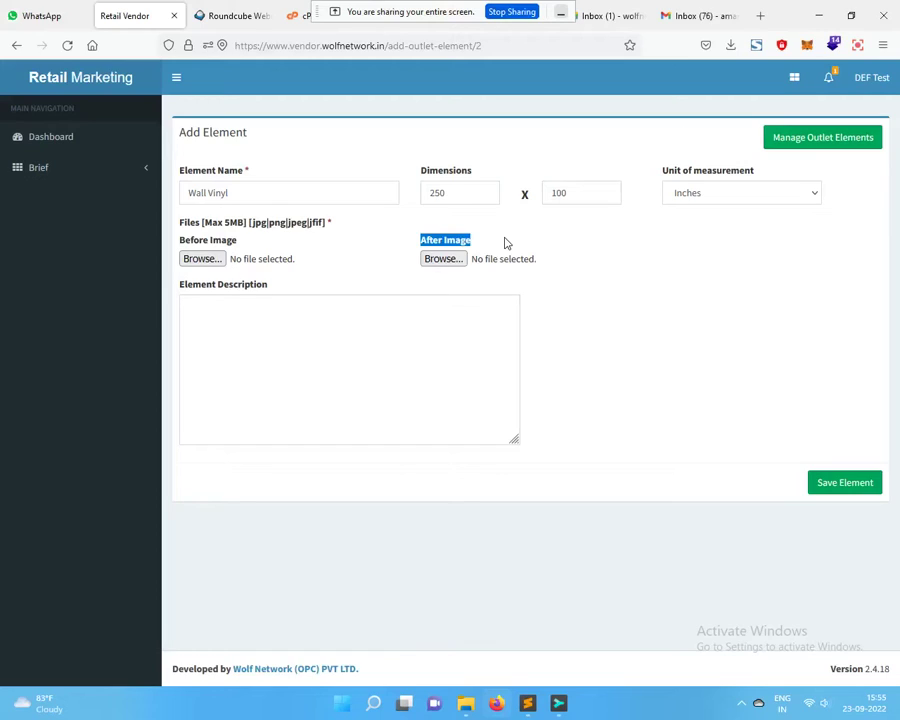
pyautogui.click(222, 322)
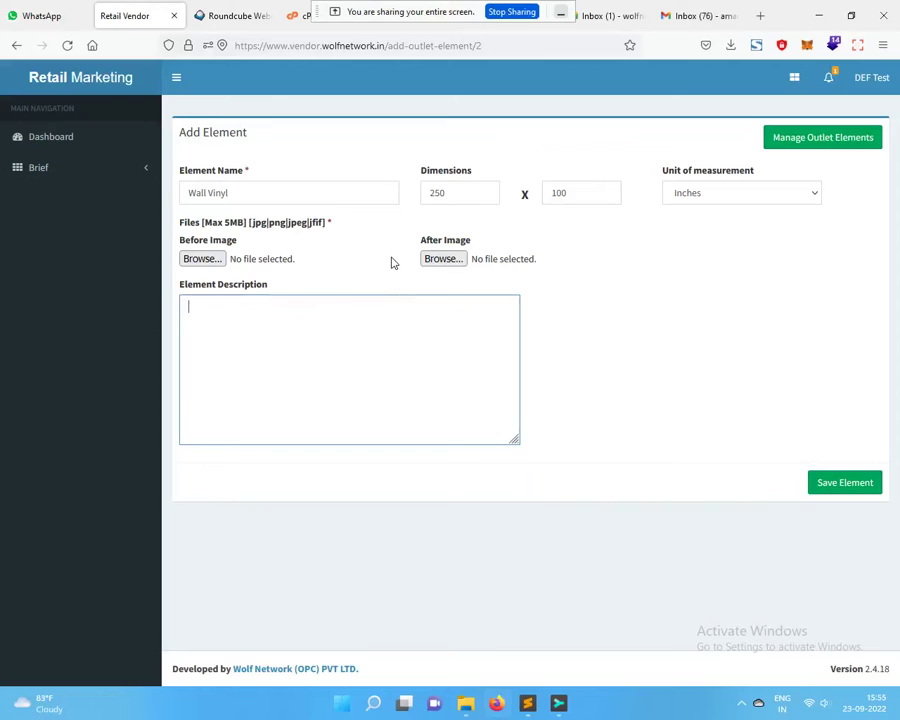
# Enter Dummy Description as the element description and try to save the element without images.
pyautogui.write('Demo Desc')
pyautogui.hotkey('ctrl', 'a')
pyautogui.write('Dummy Description')
pyautogui.click(840, 489)
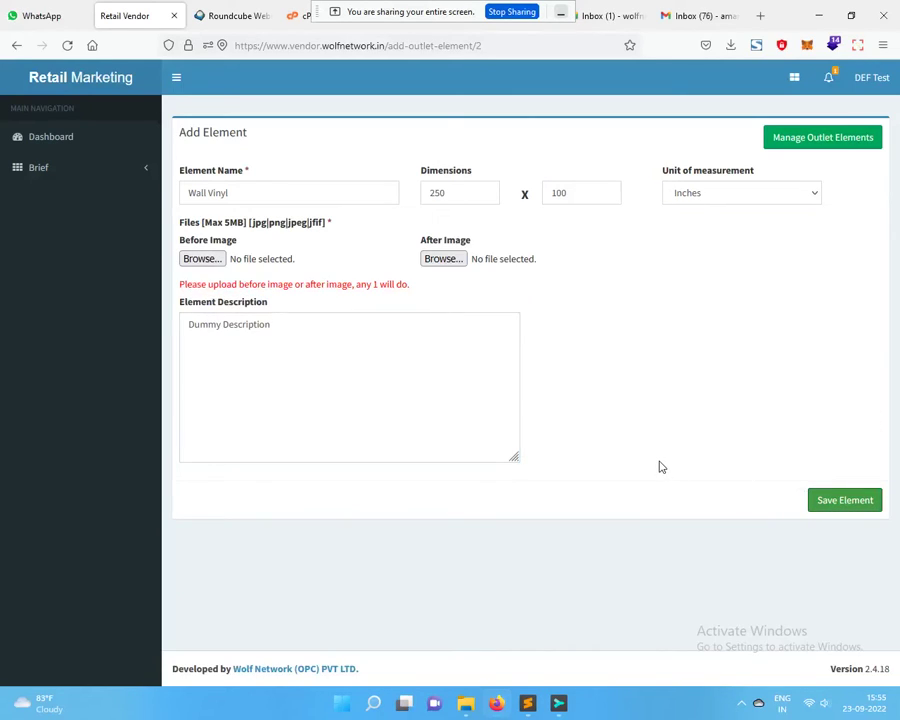
# Attach retail.png as the before image and activation.png as the after image, and save the element.
pyautogui.click(211, 259)
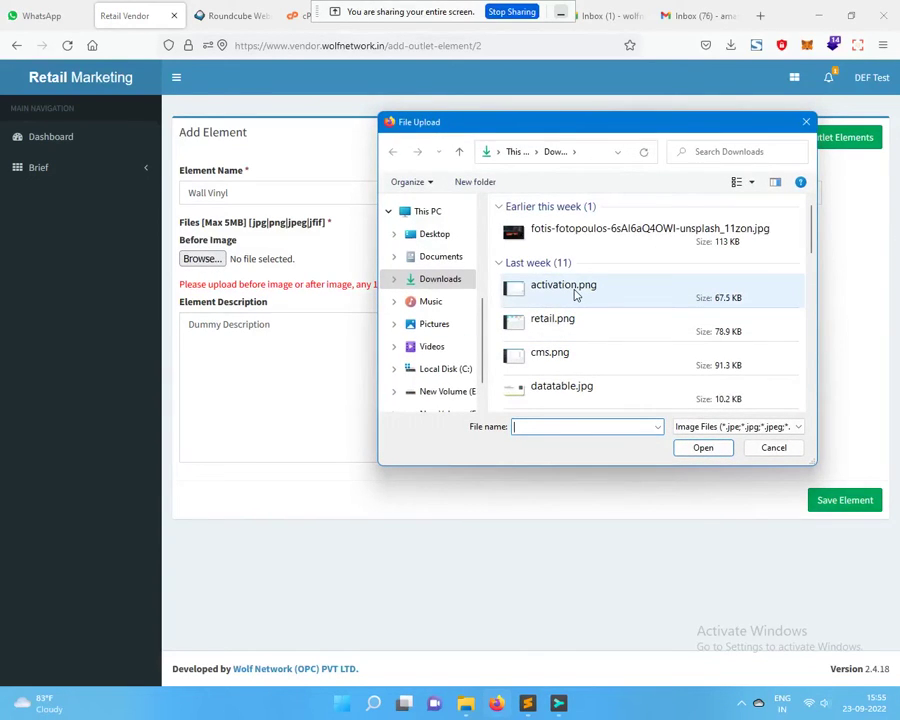
pyautogui.doubleClick(575, 326)
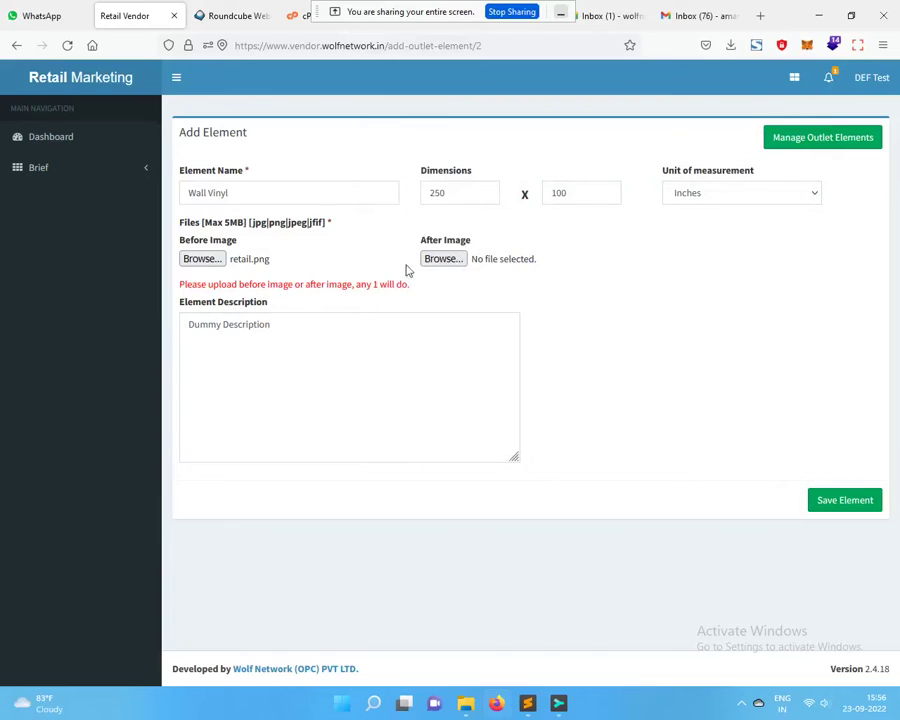
pyautogui.click(432, 265)
pyautogui.doubleClick(577, 289)
pyautogui.click(423, 389)
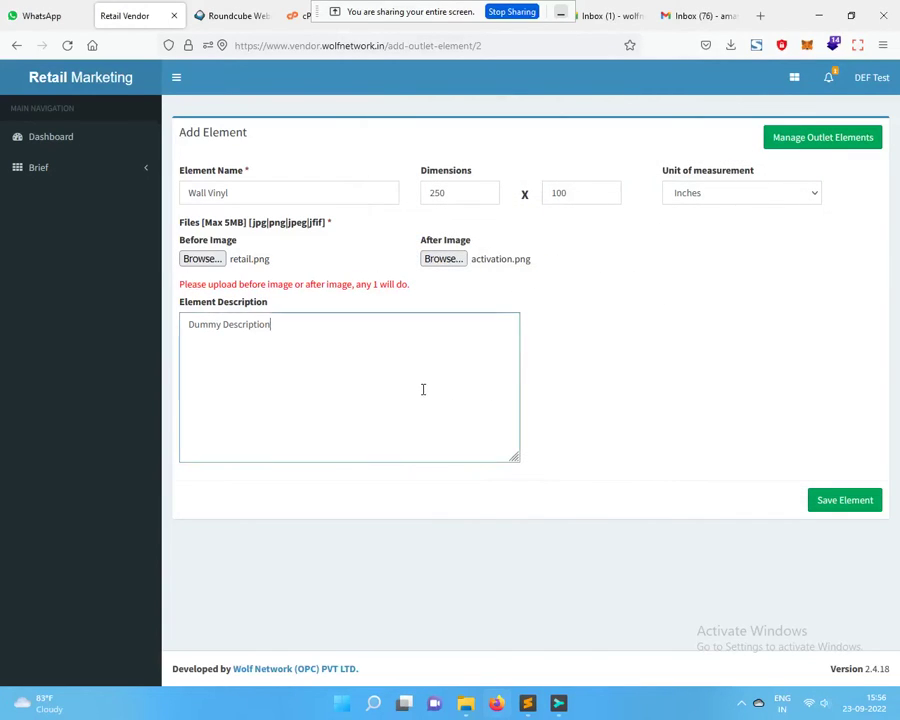
pyautogui.click(845, 500)
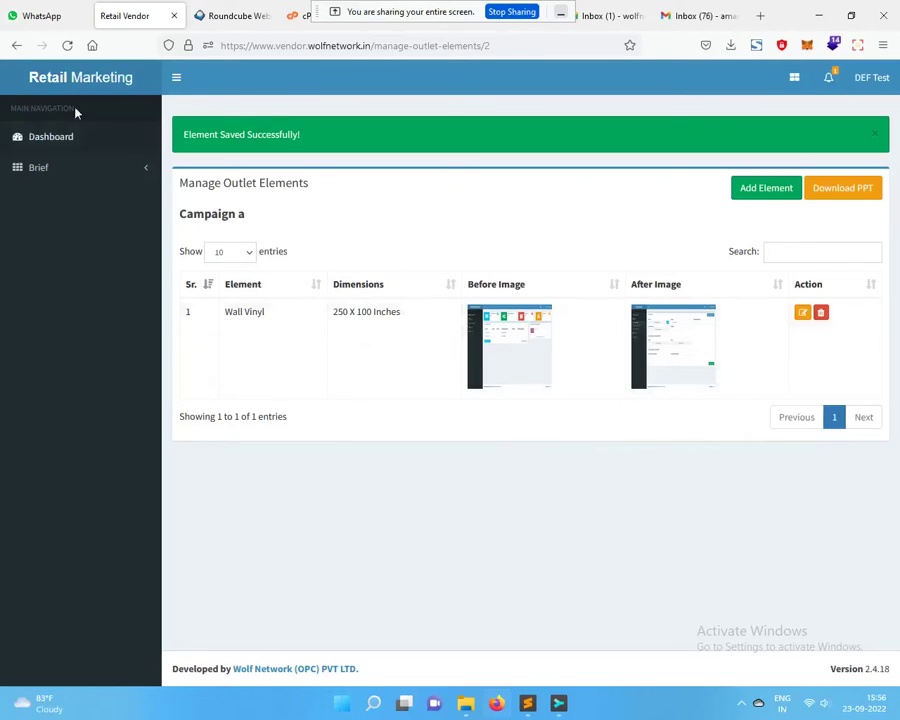
# Open the dashboard and examine the brief's pending outlets count and the Recent Installations section.
pyautogui.click(68, 140)
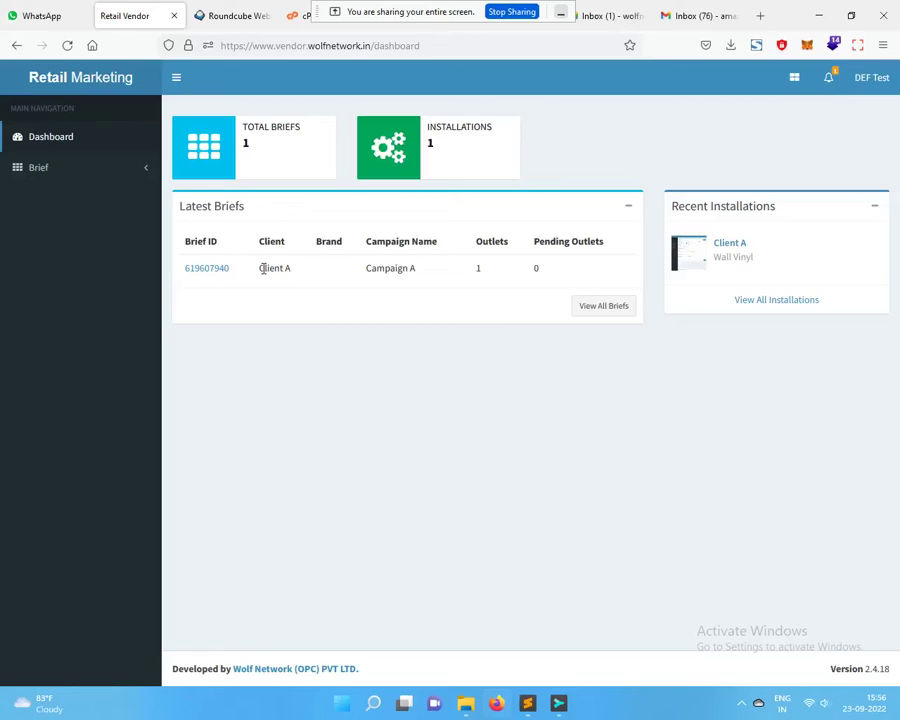
pyautogui.moveTo(533, 268); pyautogui.dragTo(578, 243)
pyautogui.click(557, 272)
pyautogui.doubleClick(545, 272)
pyautogui.moveTo(672, 206); pyautogui.dragTo(786, 207)
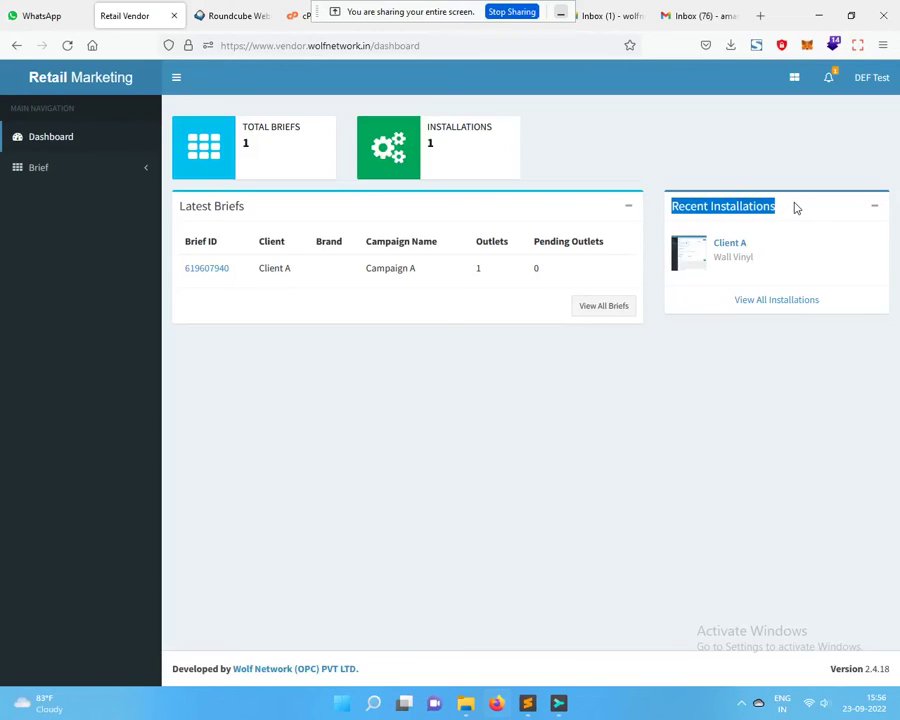
pyautogui.click(796, 207)
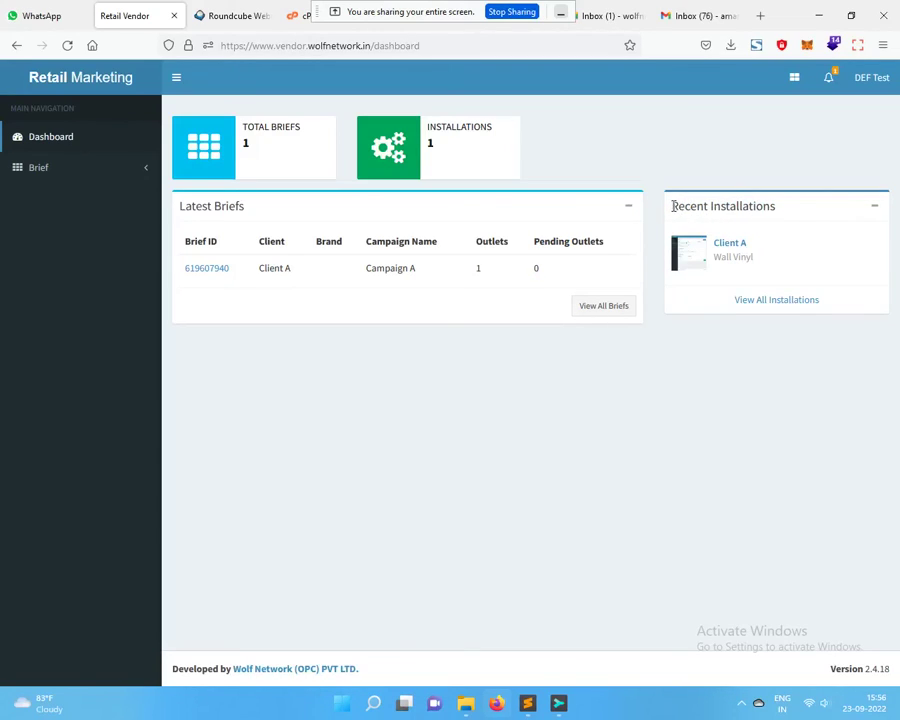
pyautogui.moveTo(672, 206); pyautogui.dragTo(786, 207)
pyautogui.click(782, 208)
pyautogui.moveTo(672, 207); pyautogui.dragTo(793, 208)
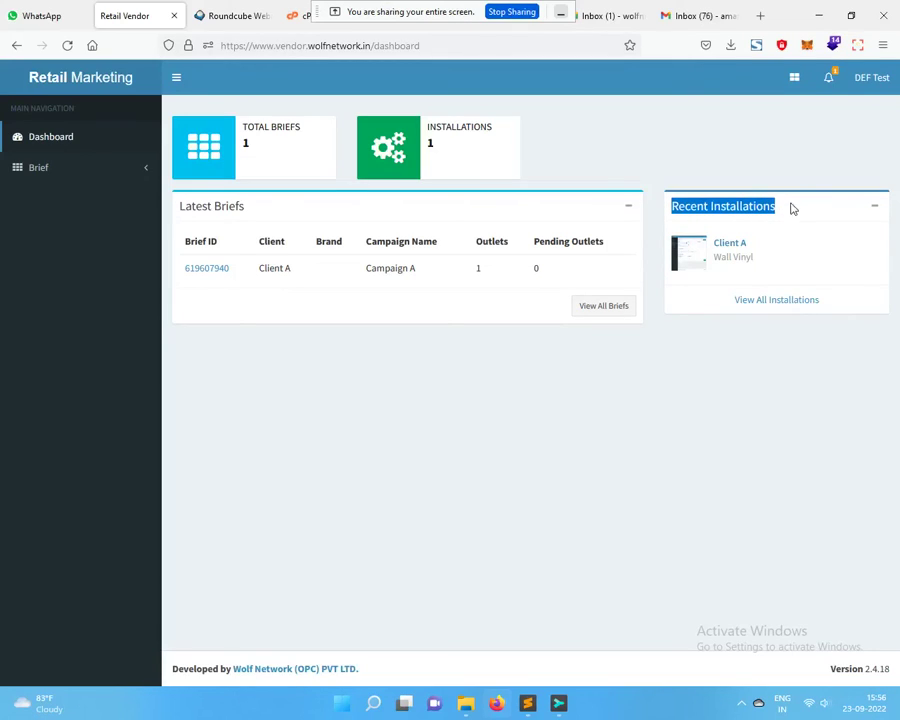
pyautogui.click(793, 208)
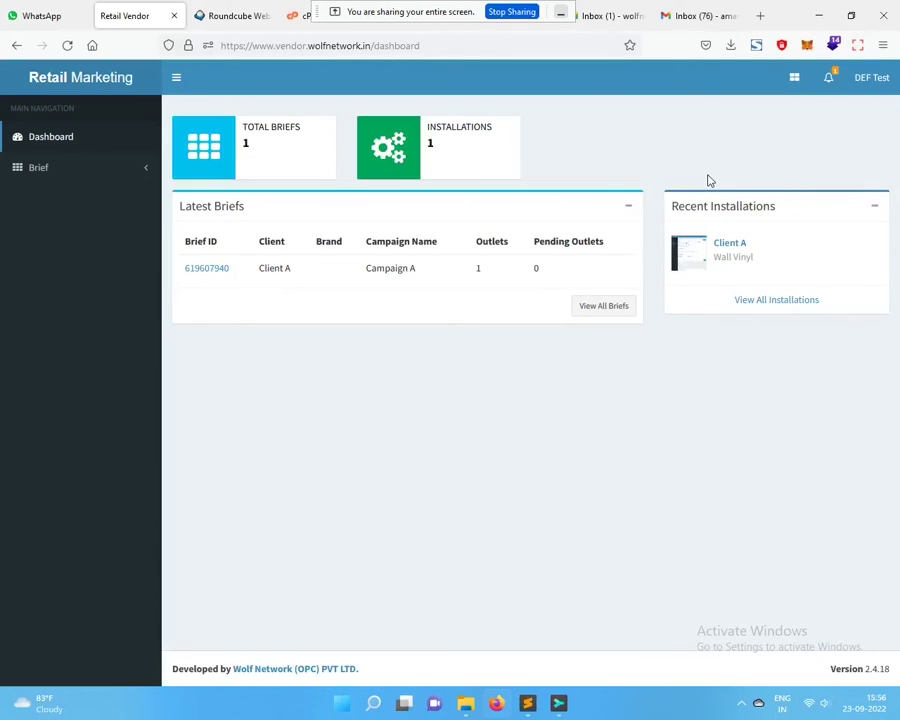